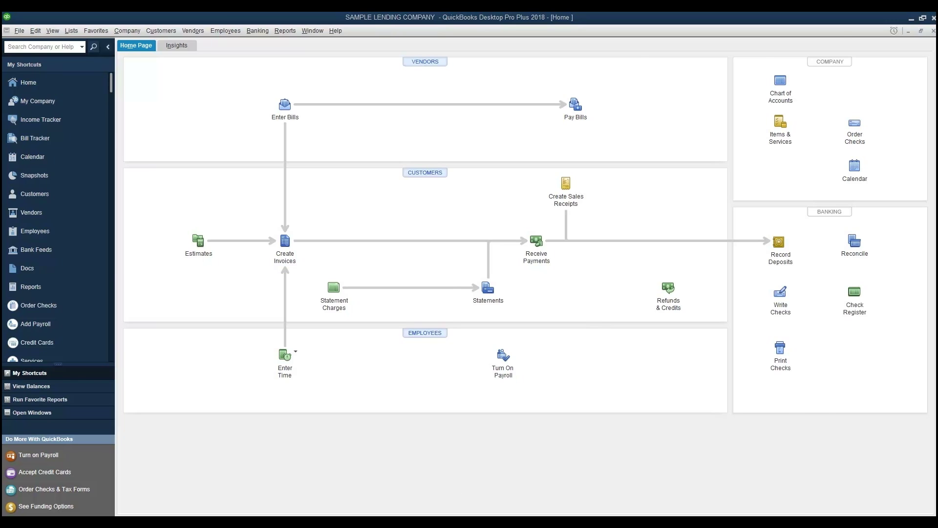
Step: Switch to AutoPal and review the source companies in the loan management settings
left_click(425, 522)
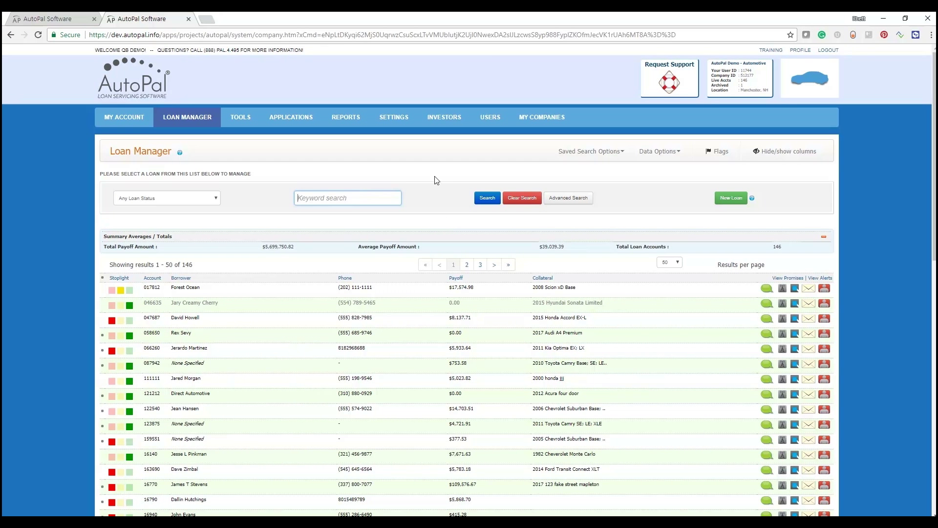
left_click(404, 119)
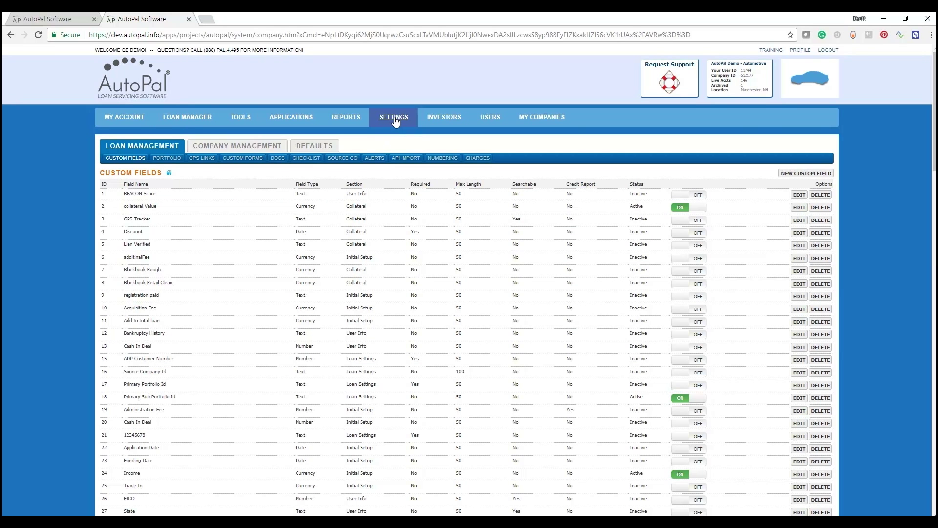
left_click(342, 158)
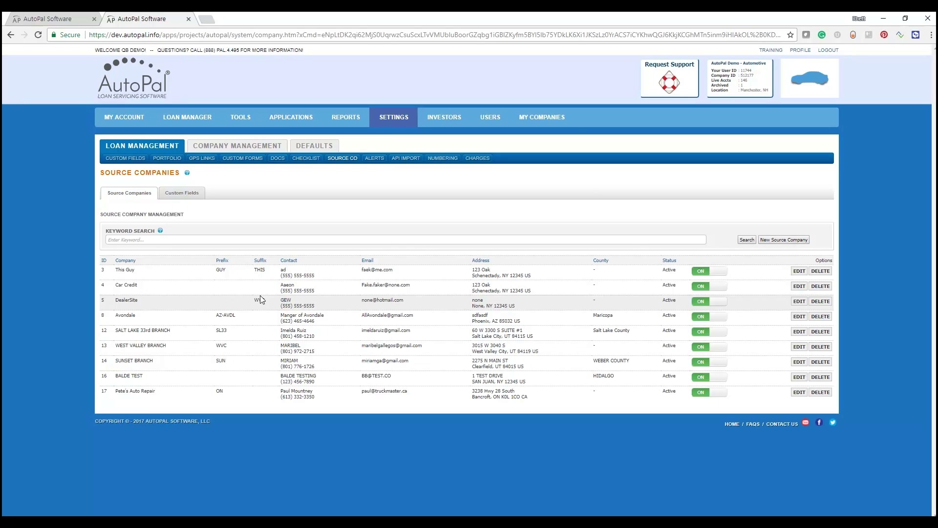
Step: Open the Company Quickbooks Tools of QuickBooks Live and go to the vendor management list
left_click(200, 118)
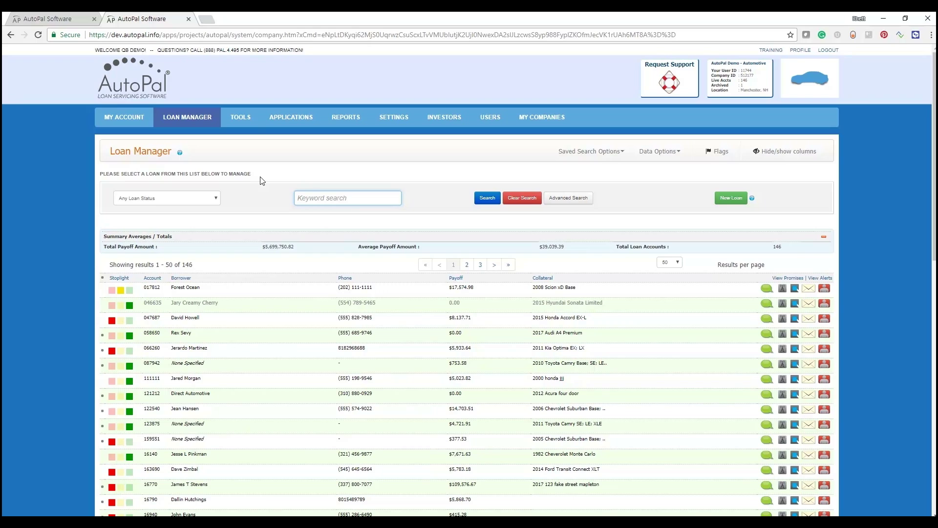
left_click(250, 118)
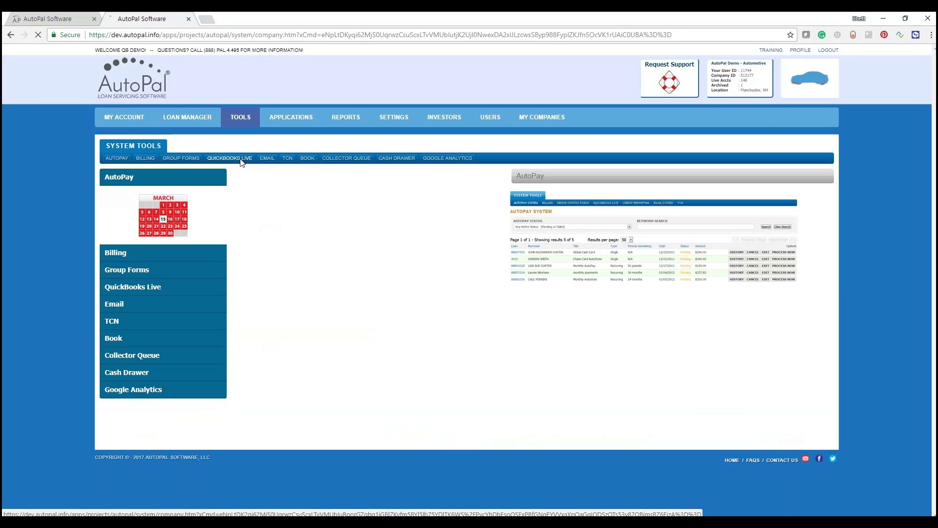
left_click(241, 158)
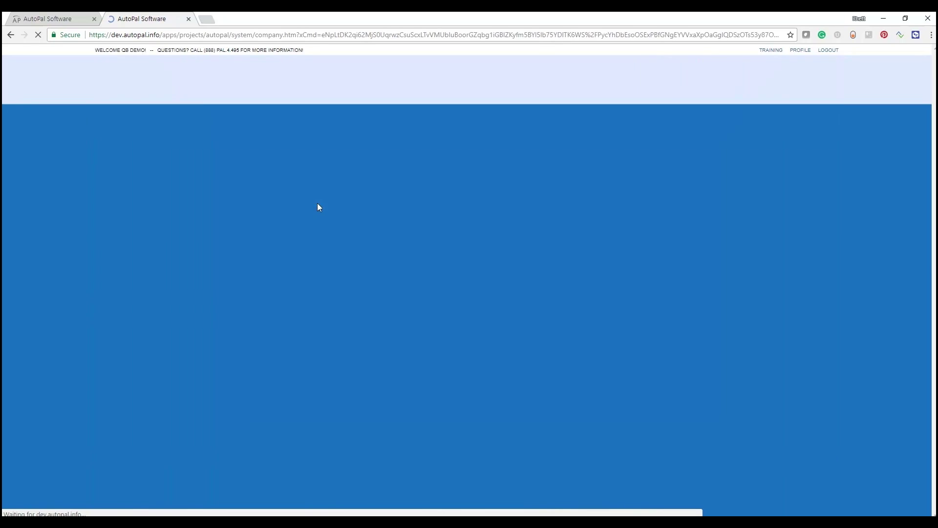
left_click(237, 218)
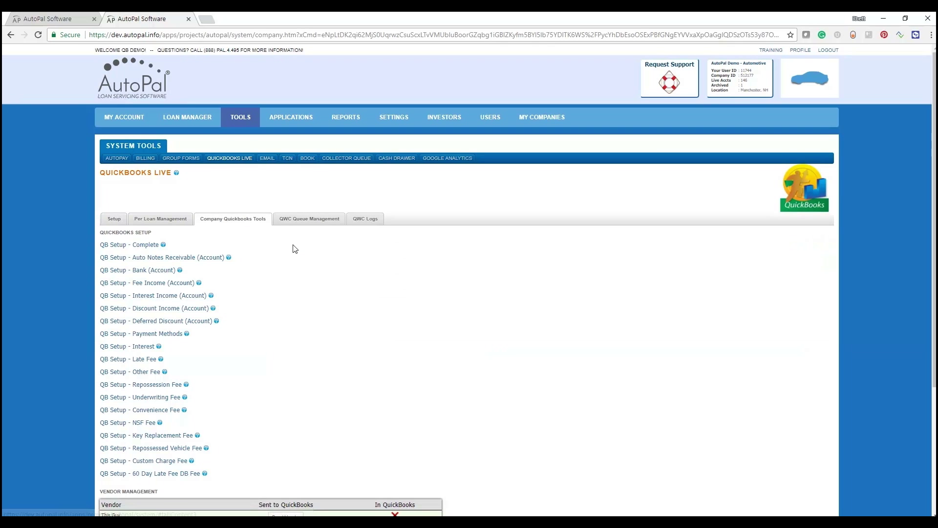
scroll(293, 247, "down", 2)
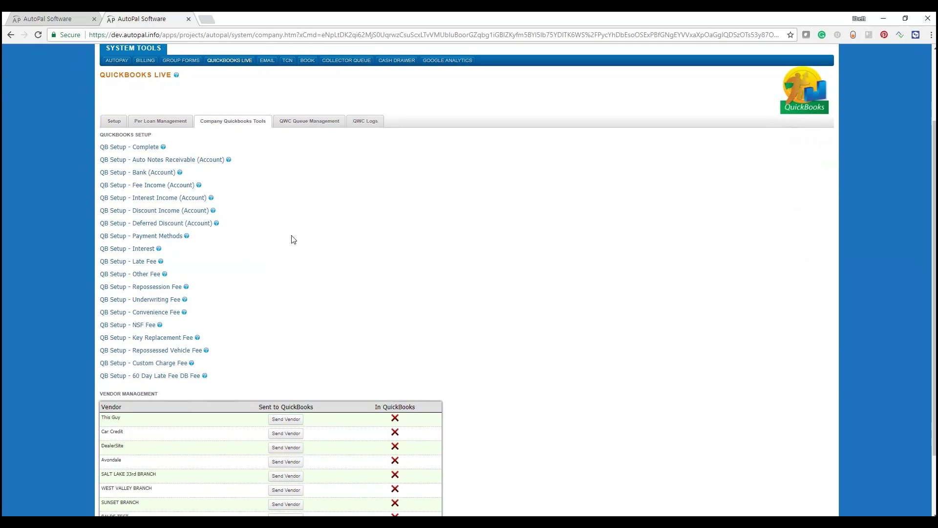
scroll(279, 233, "down", 2)
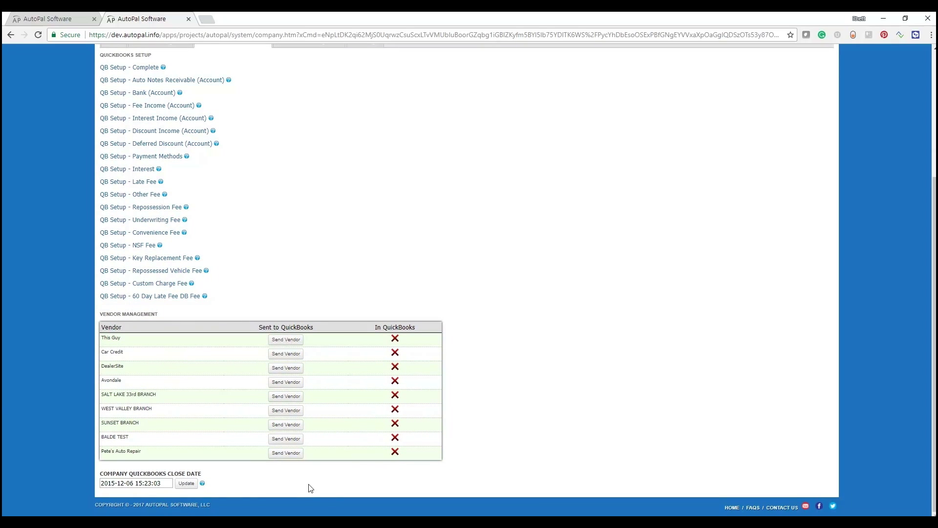
Step: Check the vendor list in QuickBooks Desktop's Vendor Center, and return to AutoPal
left_click(391, 522)
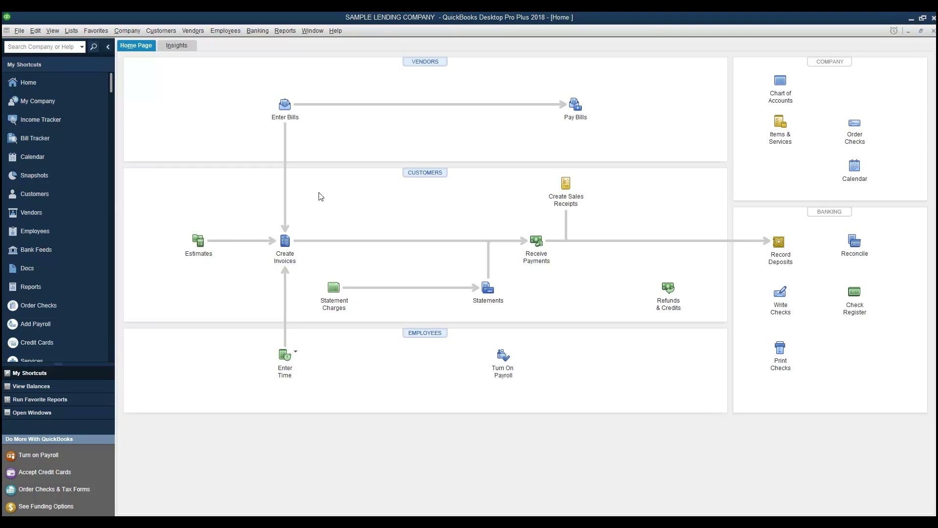
left_click(55, 211)
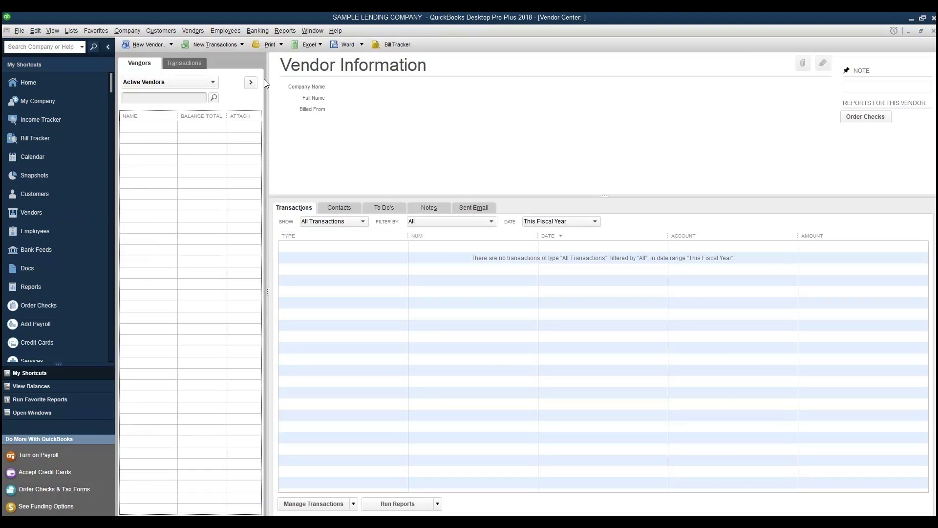
key("alt+Tab")
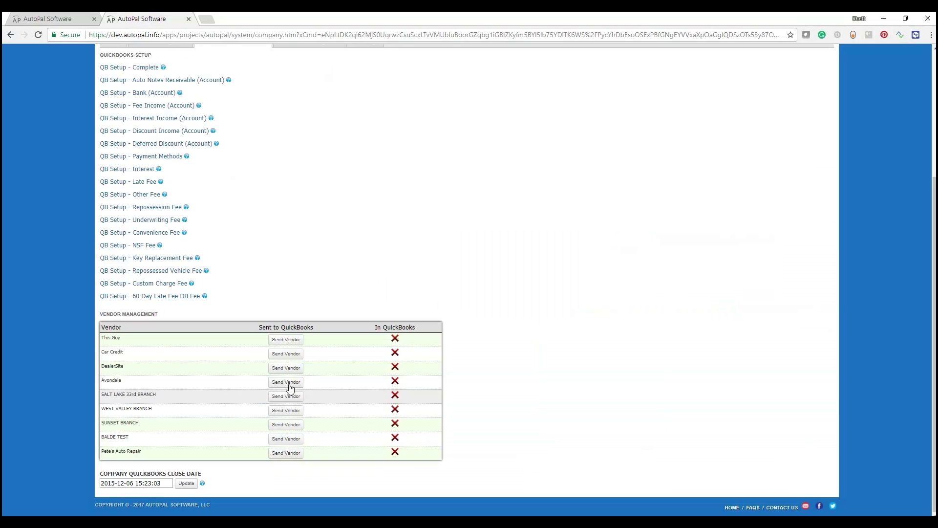
Step: Send every vendor in the vendor management list to QuickBooks, from This Guy through Pete's Auto Repair
left_click(293, 340)
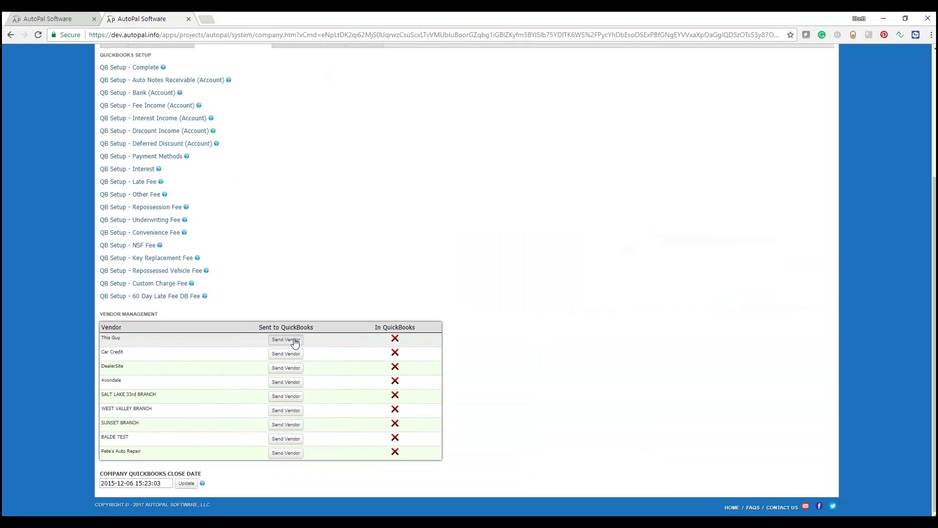
left_click(286, 409)
left_click(288, 438)
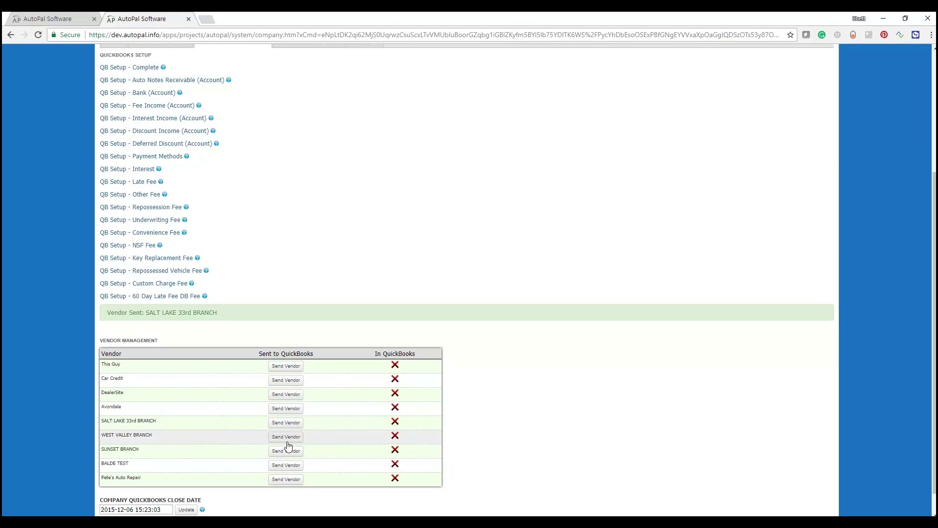
left_click(287, 451)
left_click(287, 465)
left_click(287, 479)
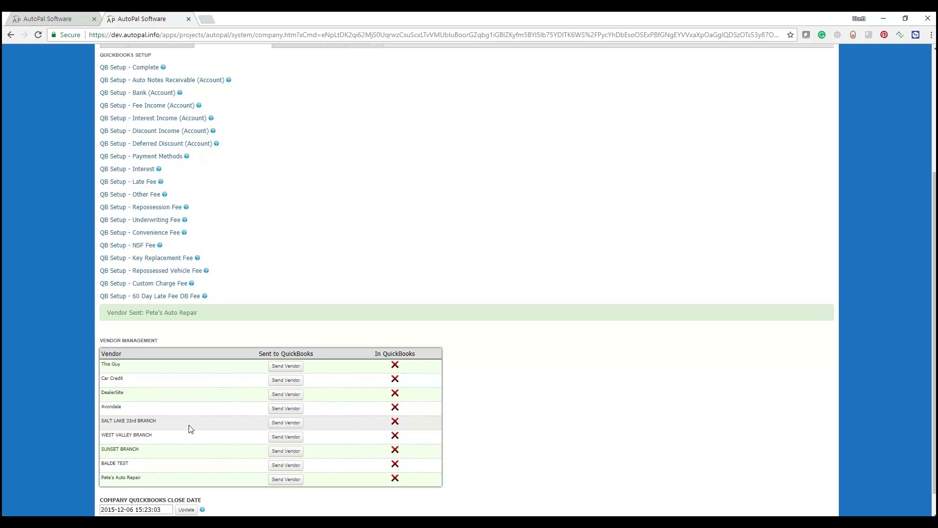
Step: Open the QWC Queue Management to check the queued vendor requests
scroll(296, 225, "up", 1)
scroll(296, 217, "up", 1)
left_click(311, 141)
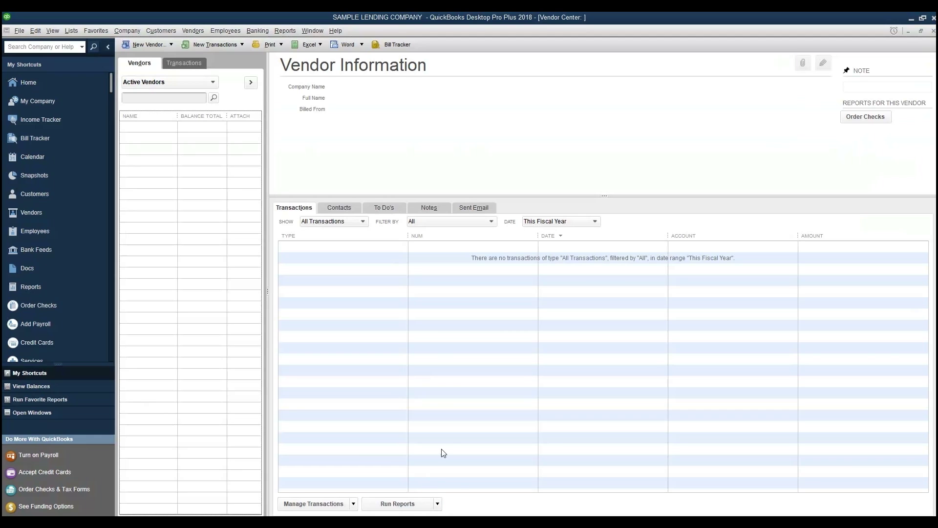
Step: Switch to QuickBooks Web Connector, run the update for the Autopal Quickbooks Integrator, and return to the Vendor Center
key("alt+Tab")
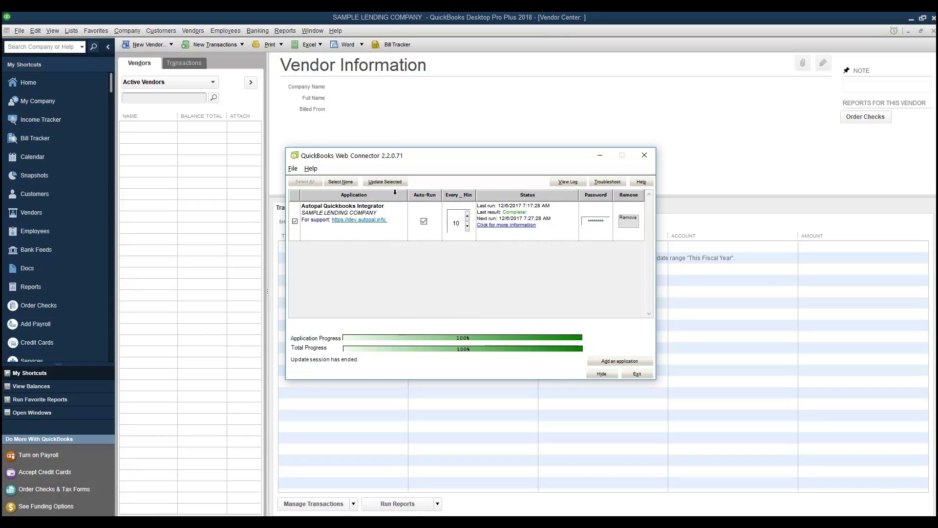
left_click(396, 183)
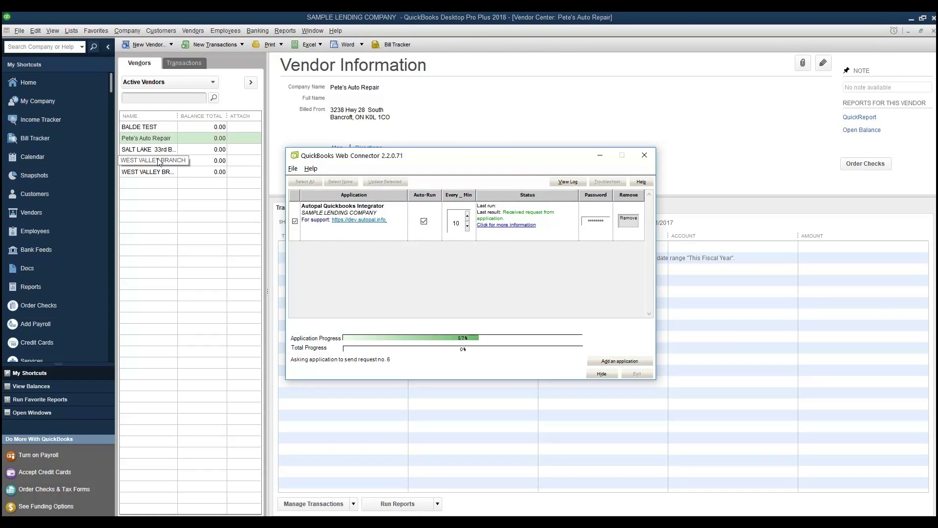
left_click(501, 116)
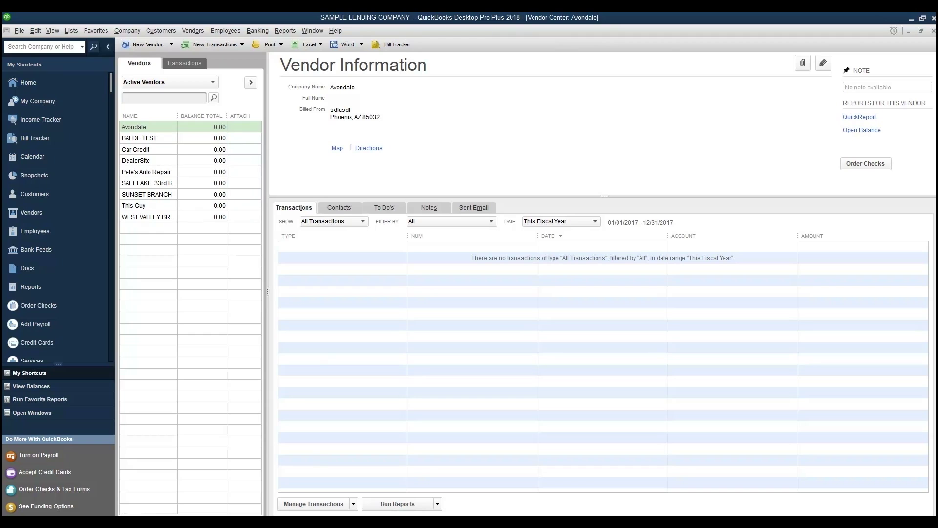
Step: Return to AutoPal, refresh the Web Connector queue, and check each vendor's In QuickBooks status in Company Quickbooks Tools
key("alt+Tab")
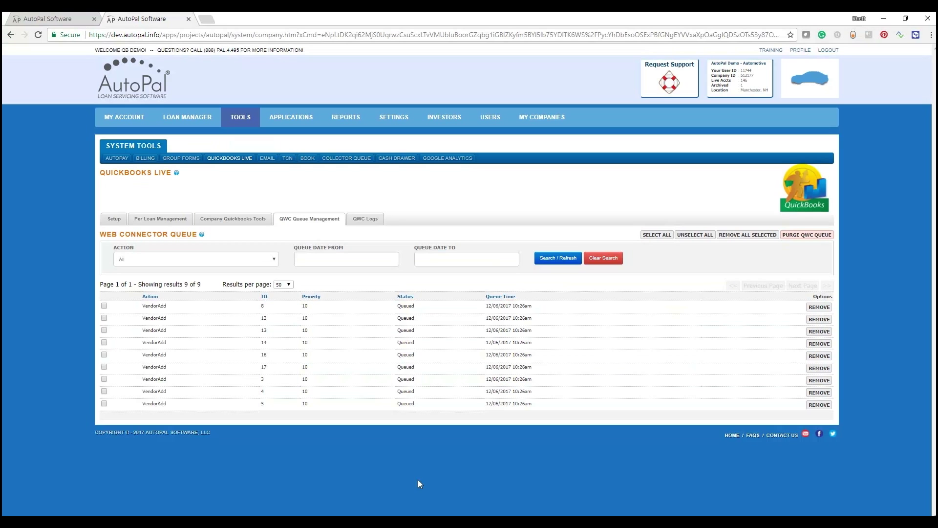
left_click(558, 258)
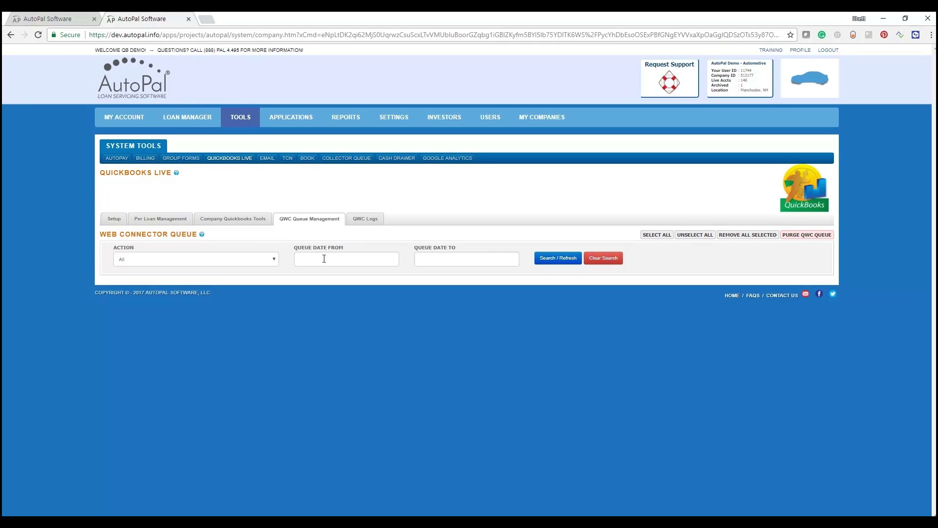
left_click(241, 221)
scroll(312, 293, "down", 3)
scroll(314, 296, "down", 1)
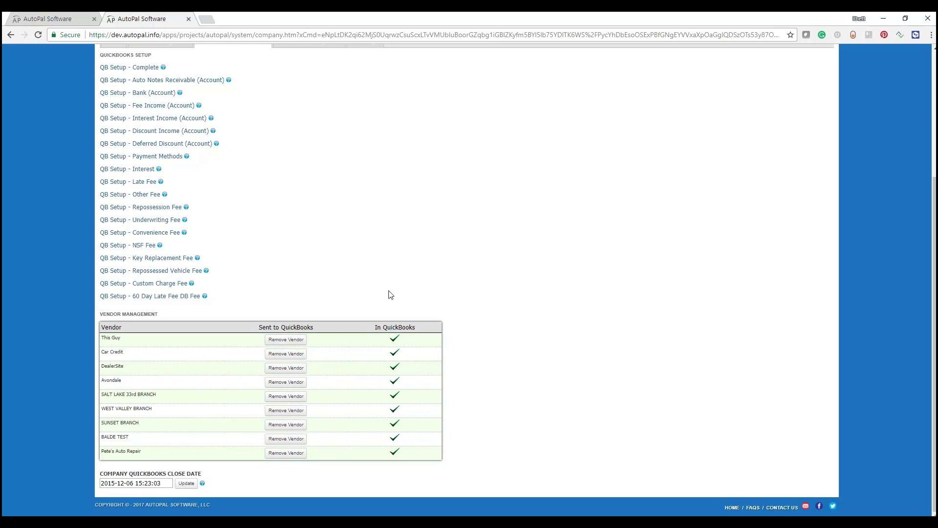
scroll(388, 303, "up", 2)
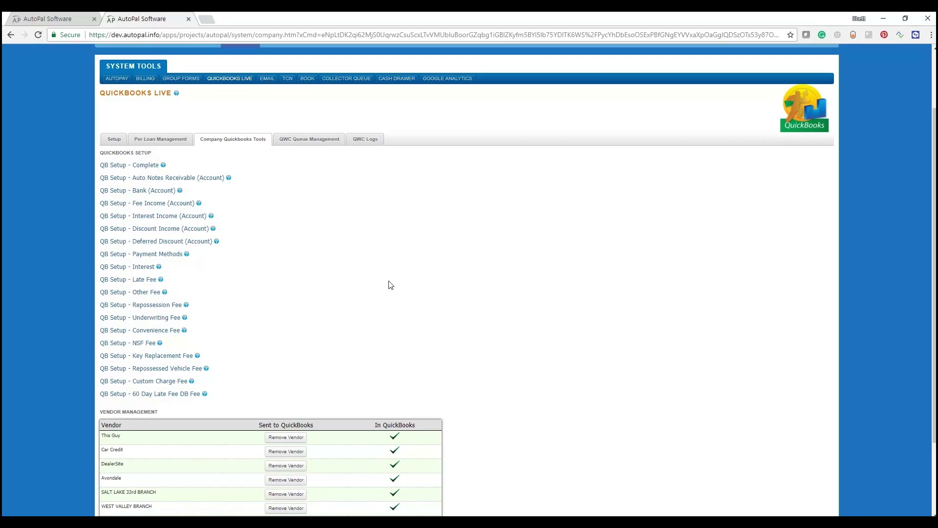
scroll(383, 339, "down", 1)
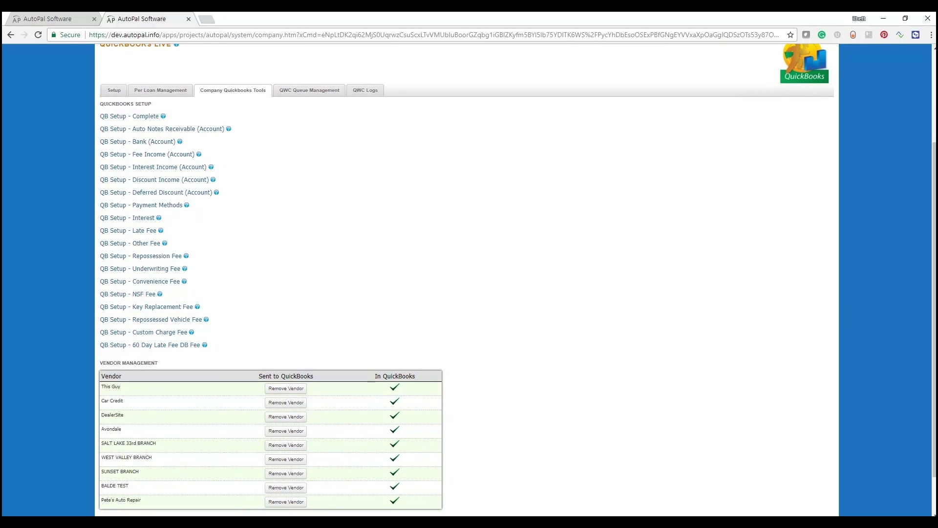
Step: Switch to QuickBooks Desktop, open the DealerSite vendor record to inspect its vendor name, and close it without saving
key("alt+Tab")
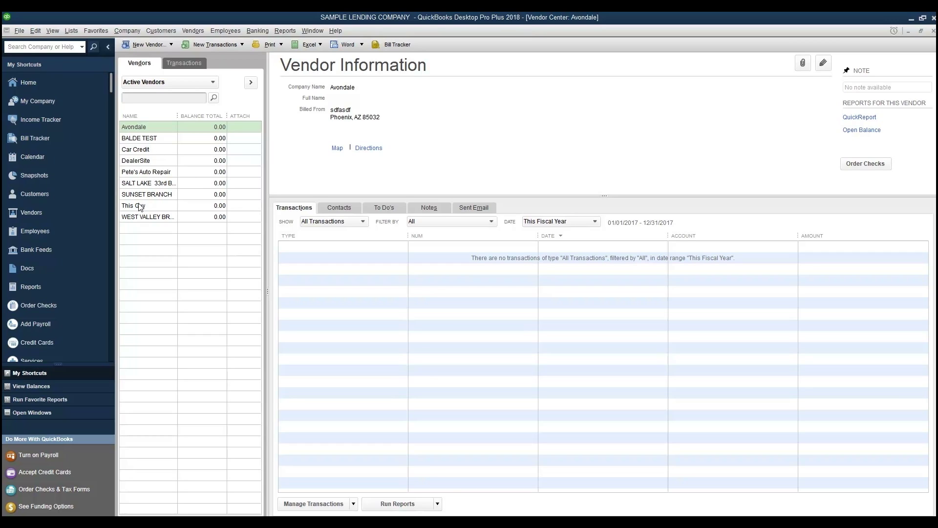
left_click(145, 165)
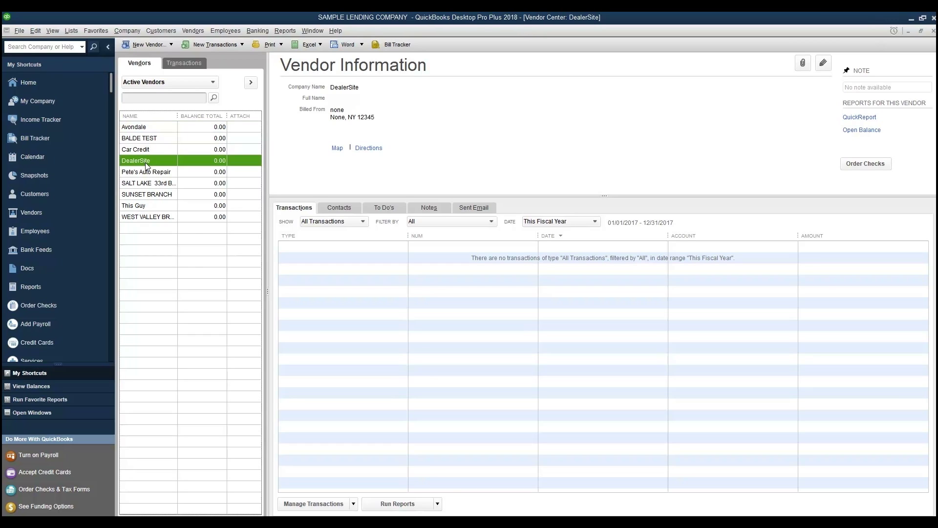
right_click(146, 166)
left_click(171, 200)
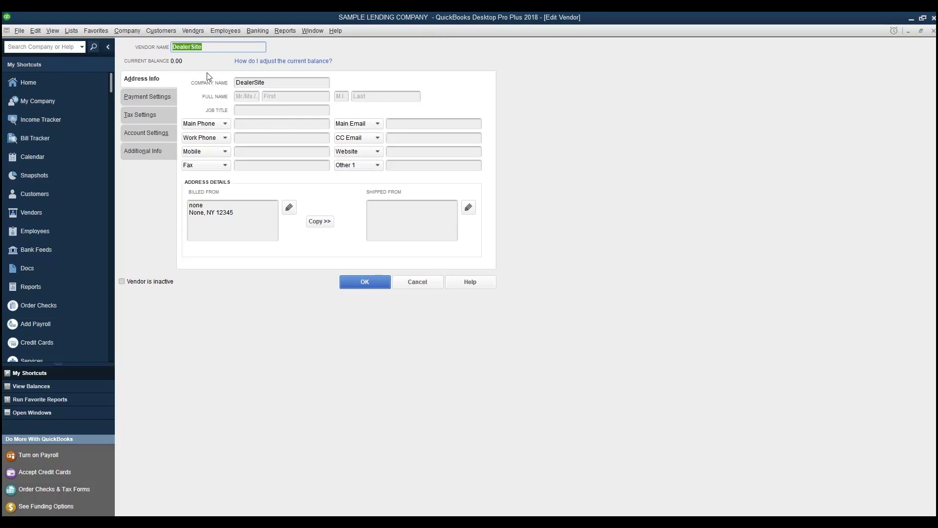
left_click(209, 47)
double_click(208, 48)
left_click(213, 50)
left_click(428, 283)
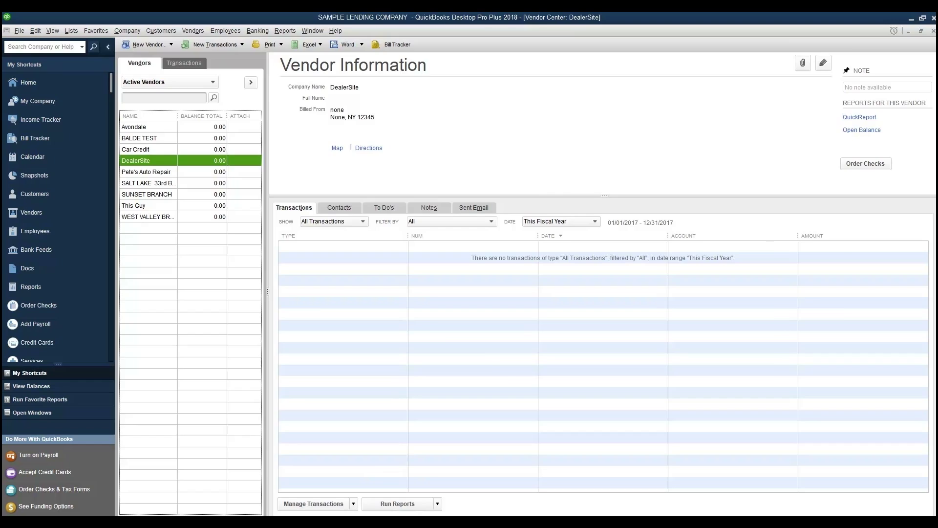
key("Escape")
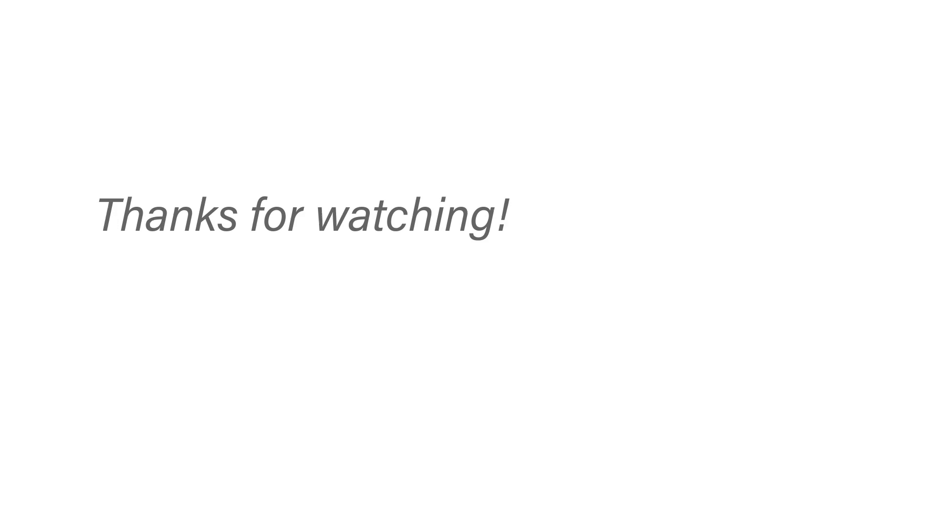